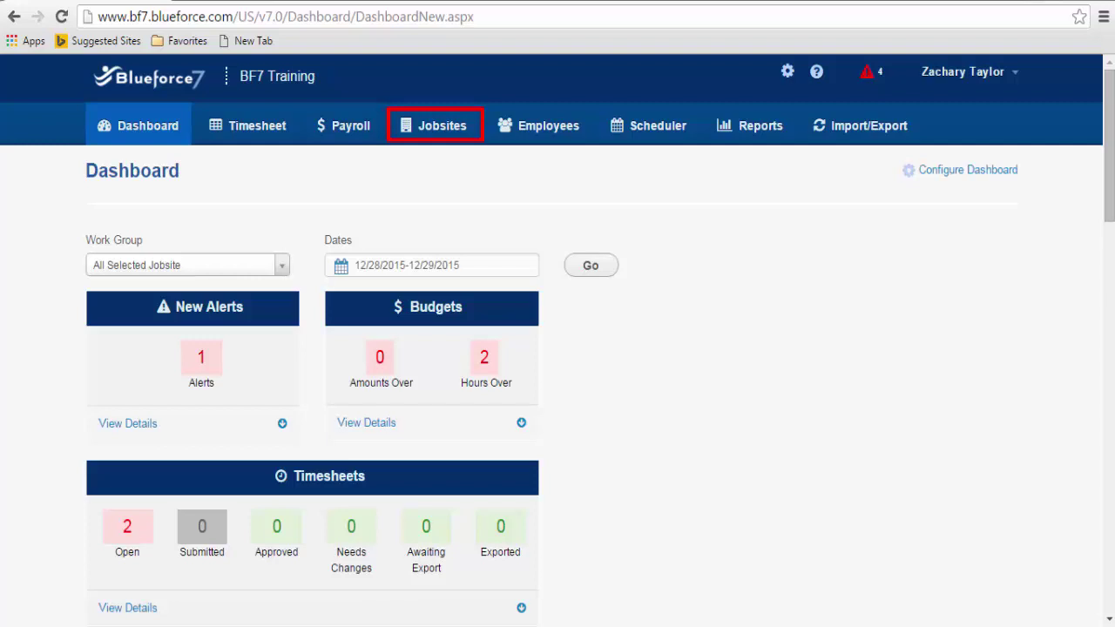
# Step: Find the Manhattan Medical Center jobsite through the jobsite search and open its Time Clock Setup
pyautogui.click(442, 125)
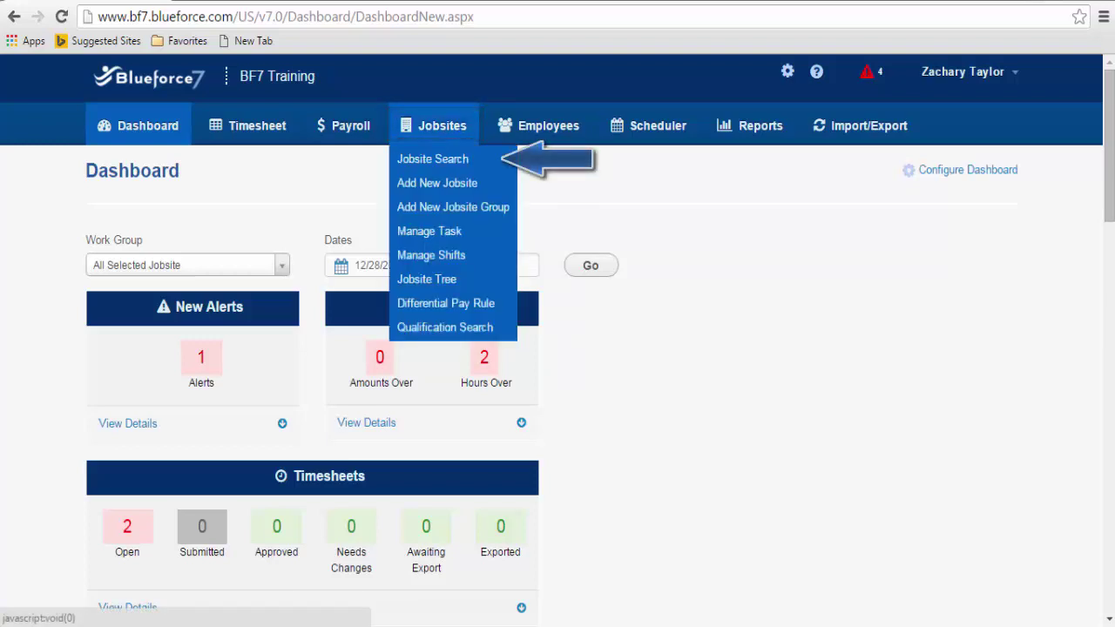
pyautogui.click(433, 158)
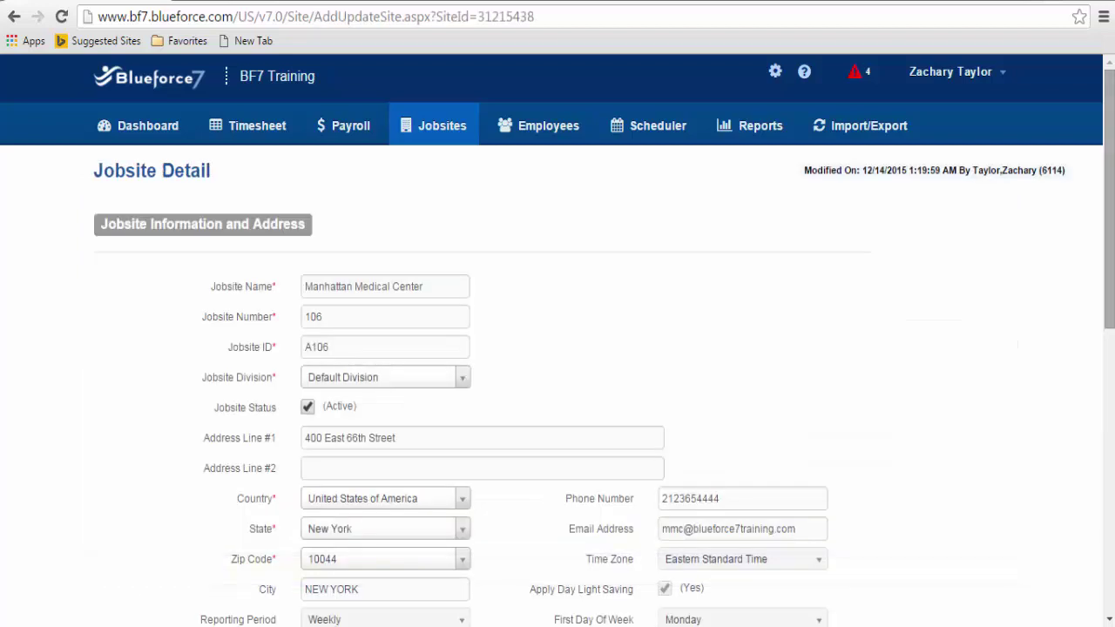
pyautogui.scroll(-6, 552, 339)
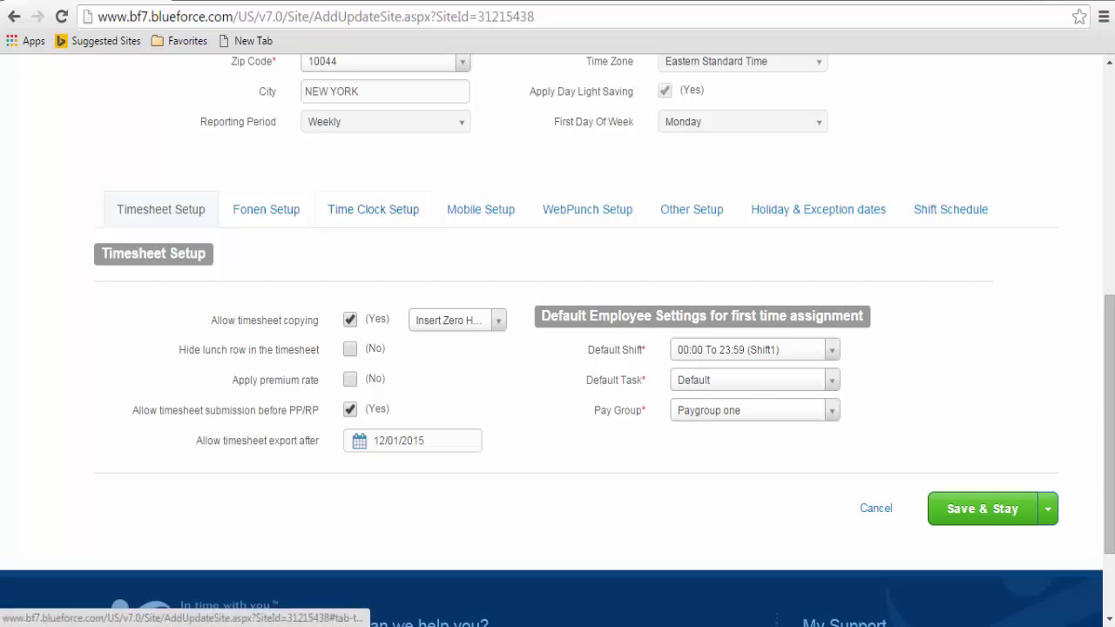
pyautogui.click(372, 209)
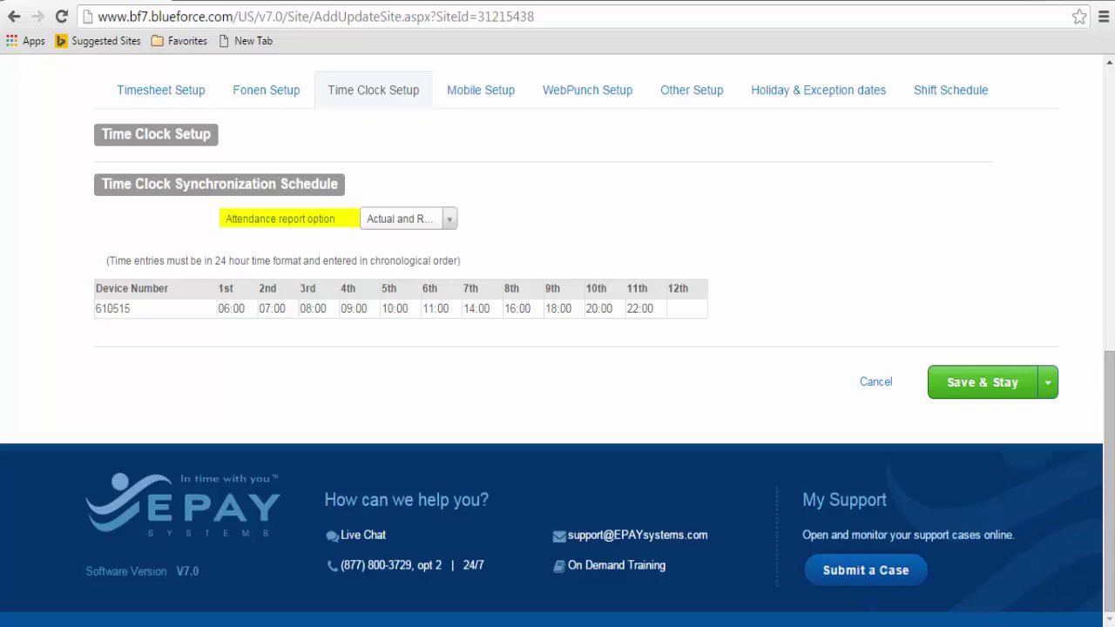
# Step: Review the available choices for the attendance report option in the Time Clock Synchronization Schedule
pyautogui.click(408, 218)
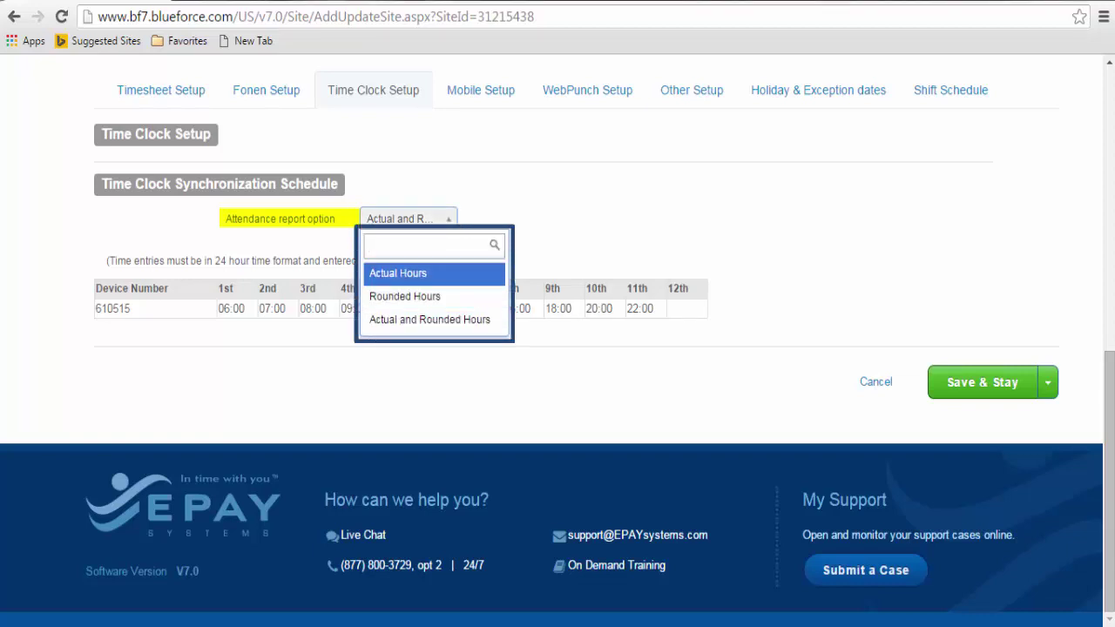
pyautogui.press('Down')
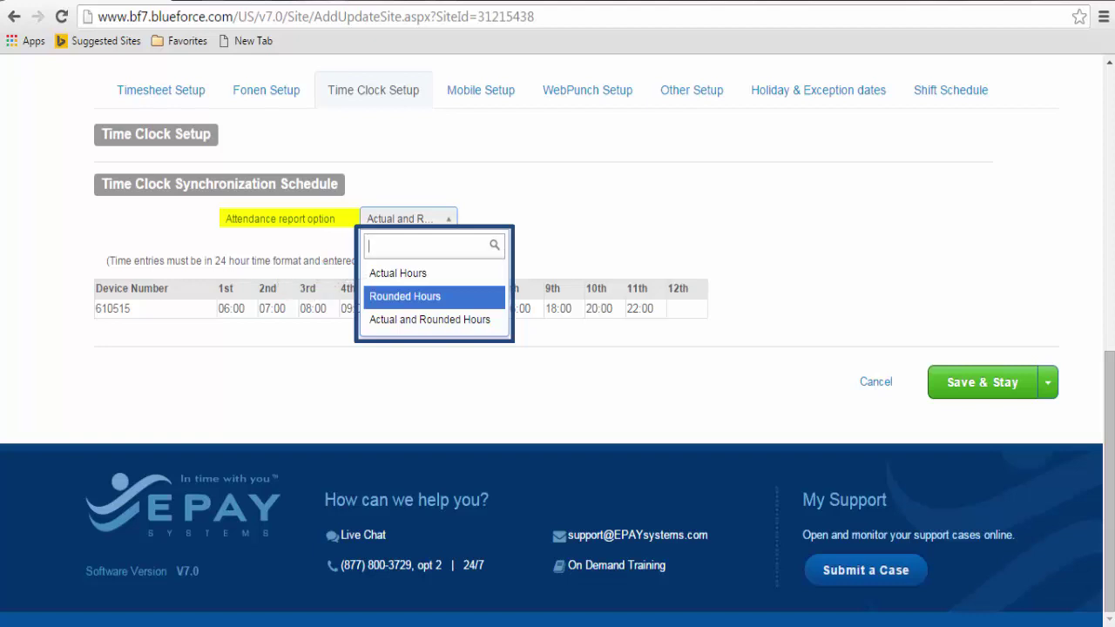
pyautogui.press('Down')
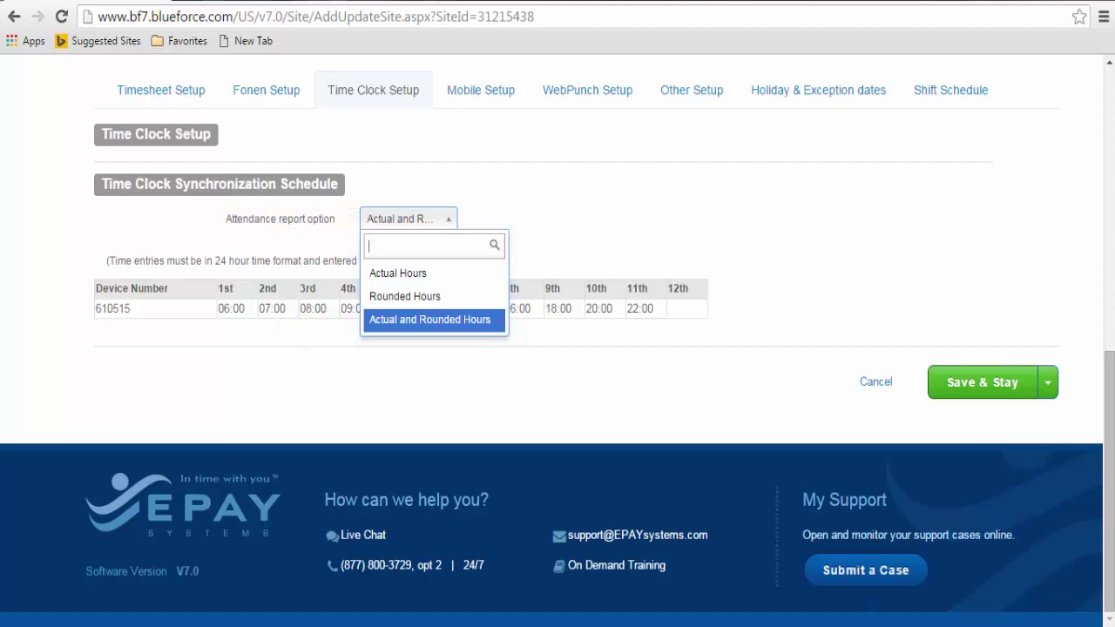
pyautogui.press('Escape')
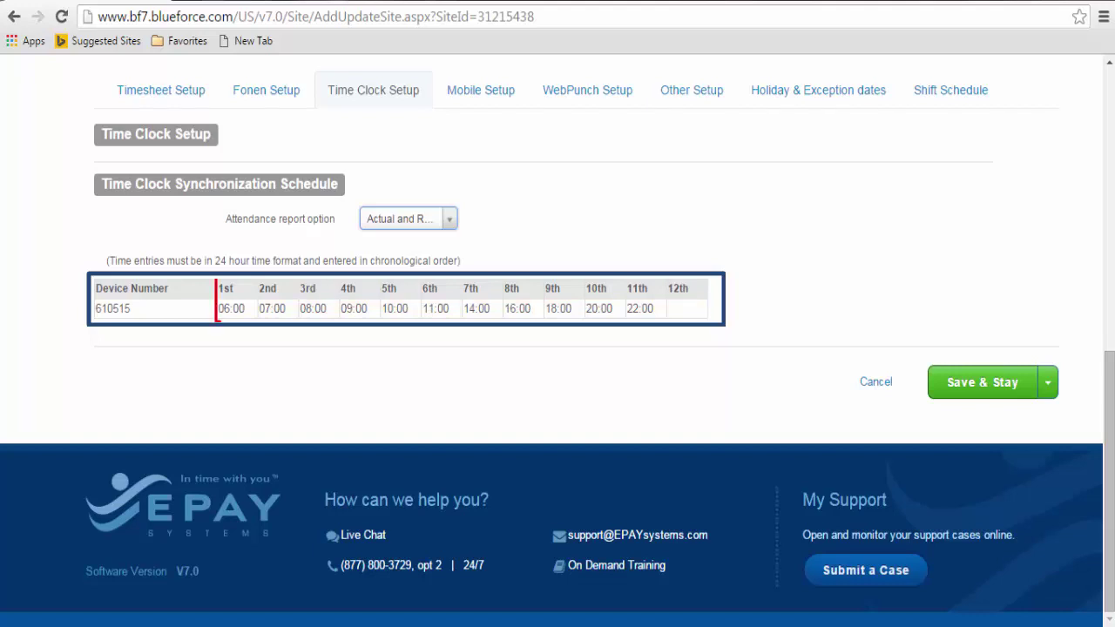
# Step: Set the time clock's 1st synchronization time to 05:30 and its 12th to 23:50, and save the jobsite
pyautogui.doubleClick(238, 309)
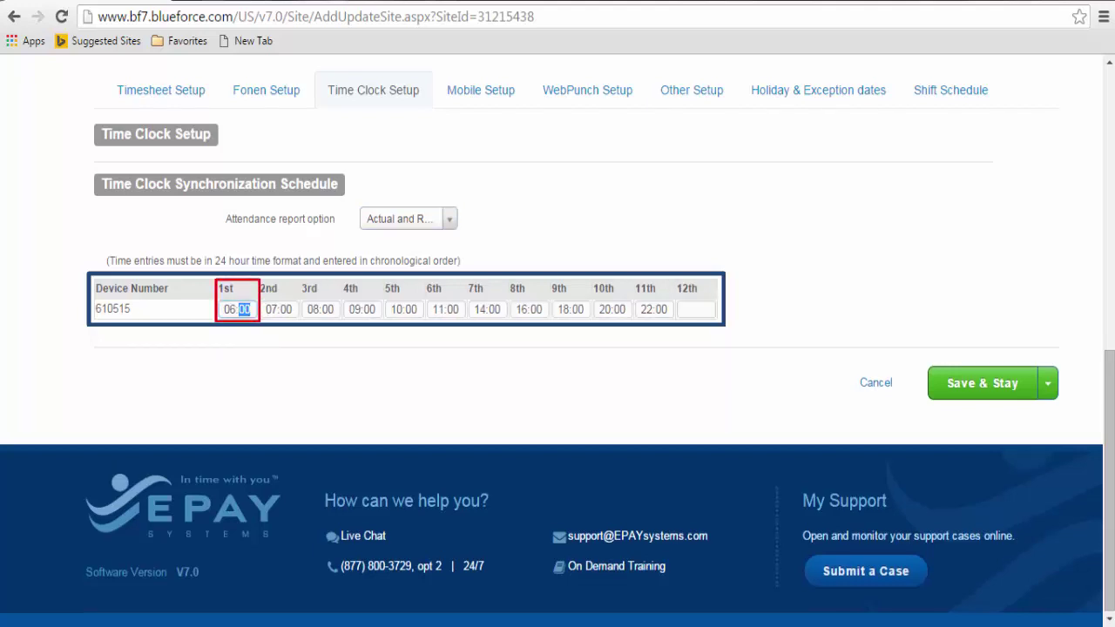
pyautogui.click(231, 309)
pyautogui.moveTo(251, 309); pyautogui.dragTo(223, 309)
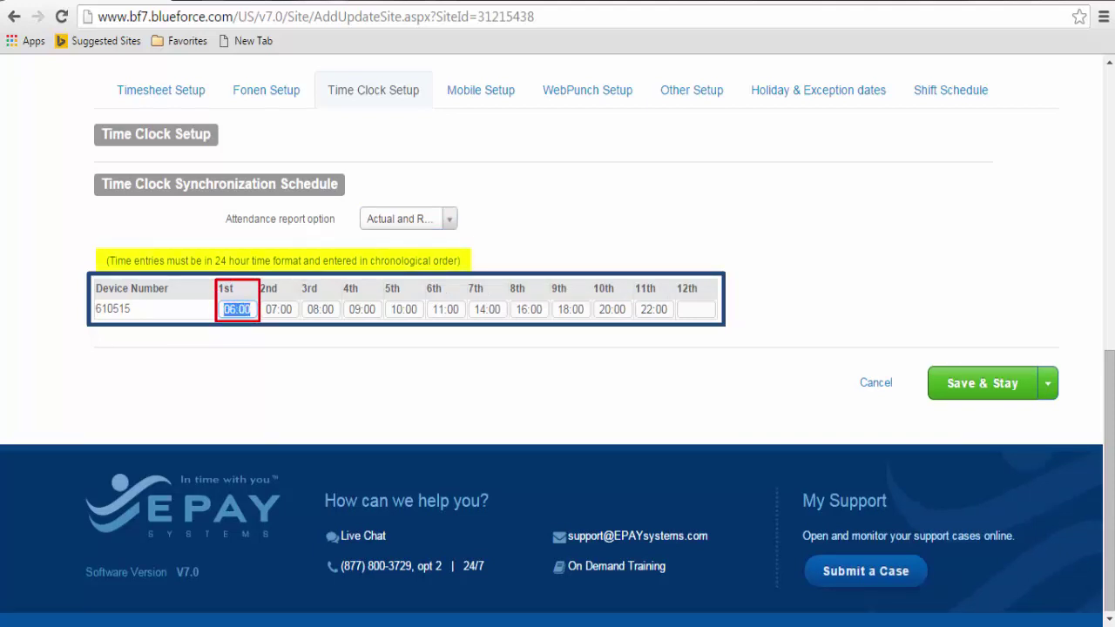
pyautogui.write('05:30')
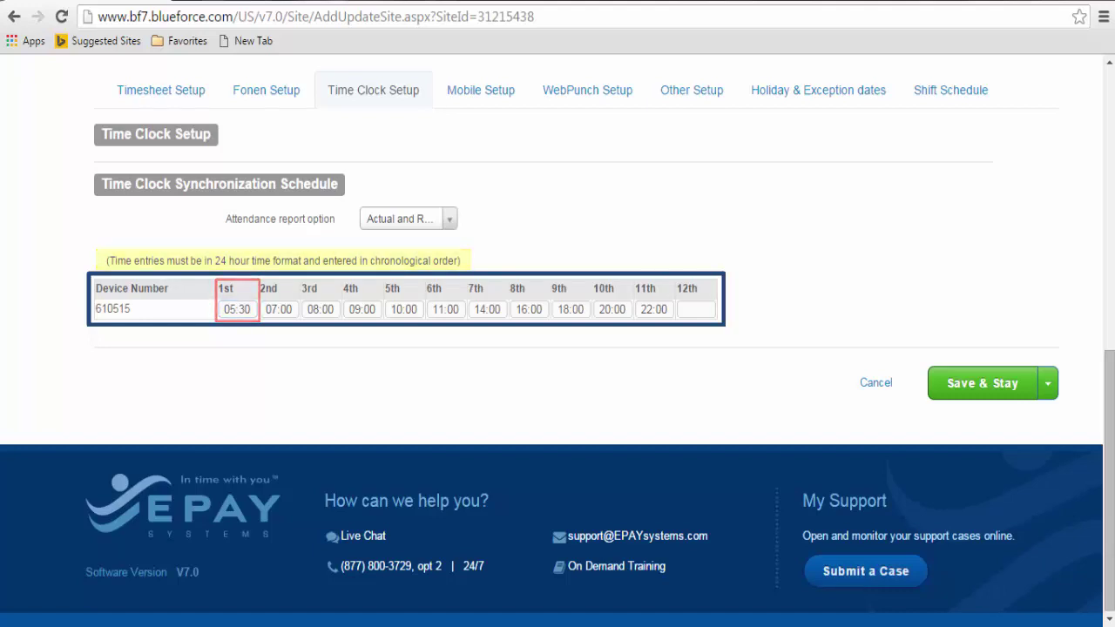
pyautogui.click(696, 309)
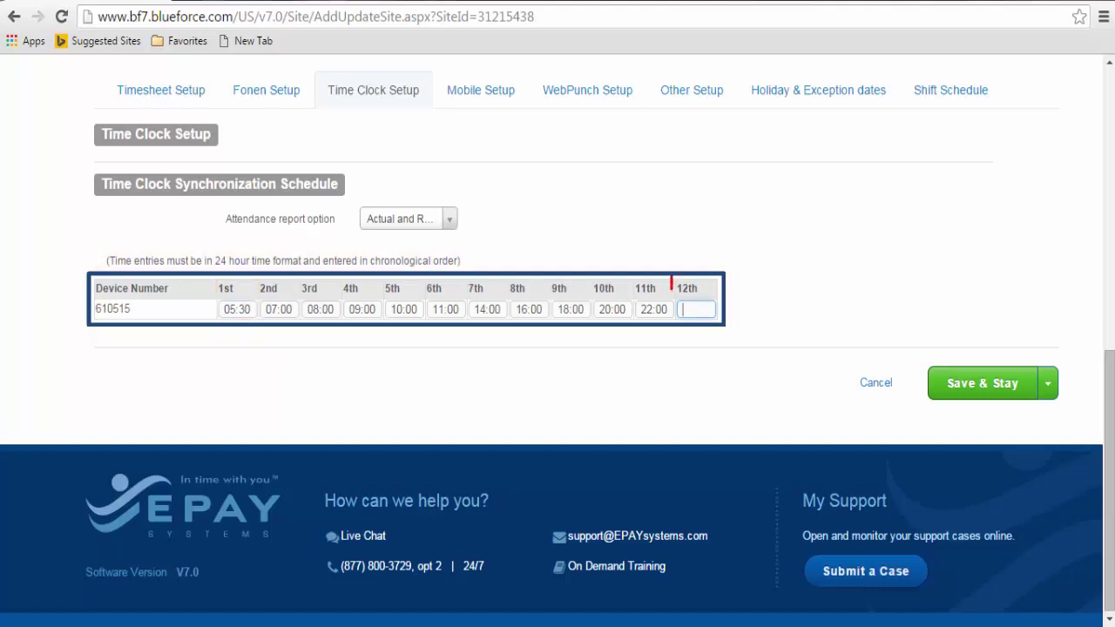
pyautogui.write('23:50')
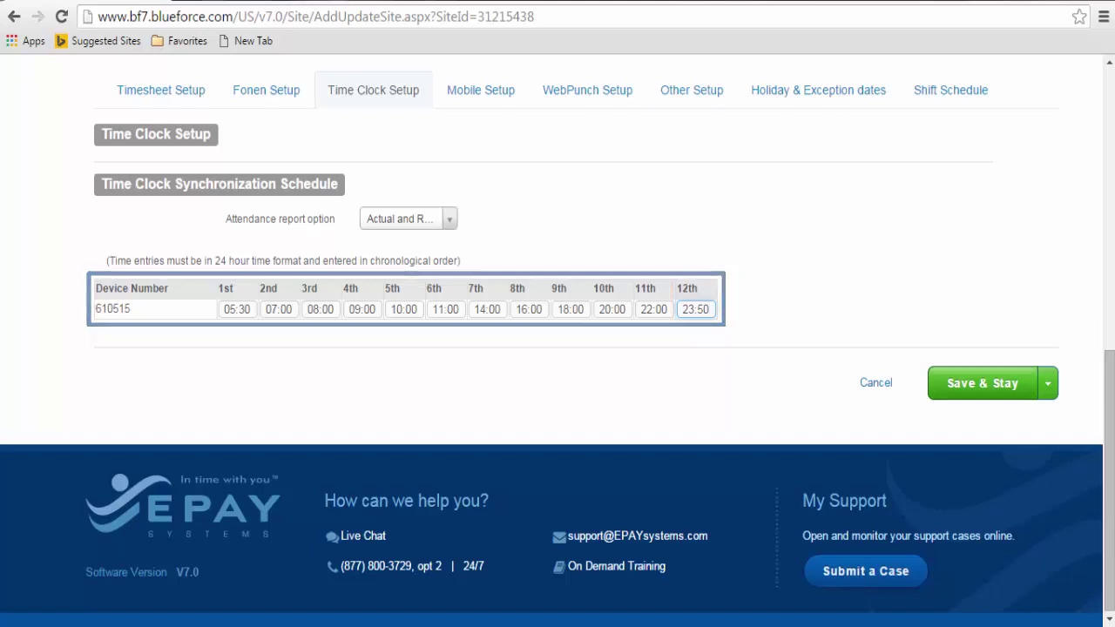
pyautogui.click(982, 383)
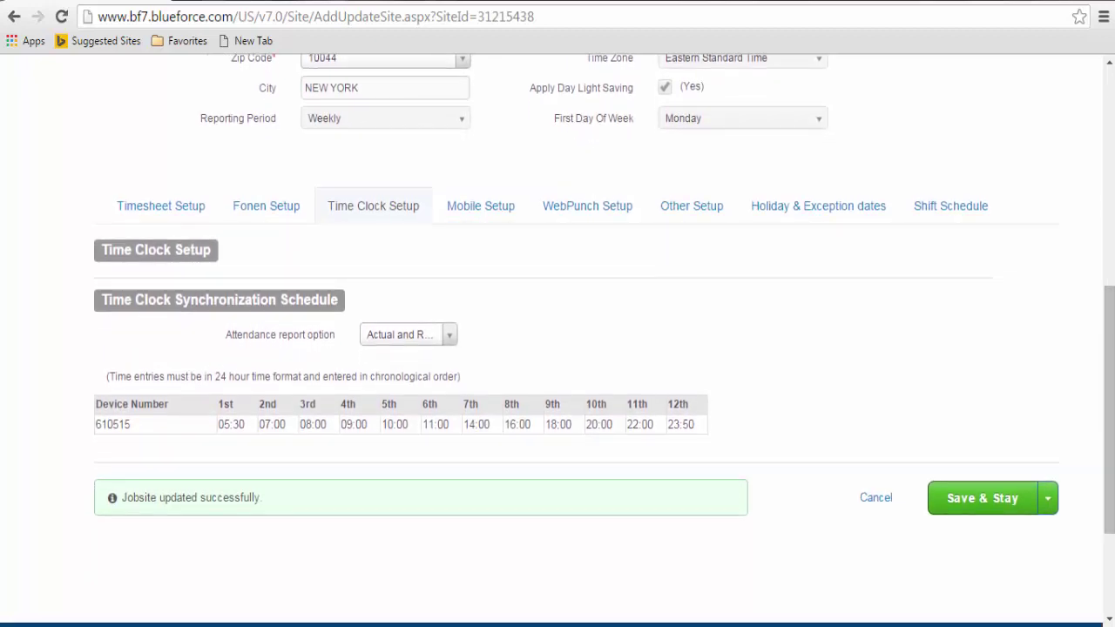
# Step: Go to the jobsite's Mobile Setup and view its location and punch radius on the map in satellite view
pyautogui.click(480, 206)
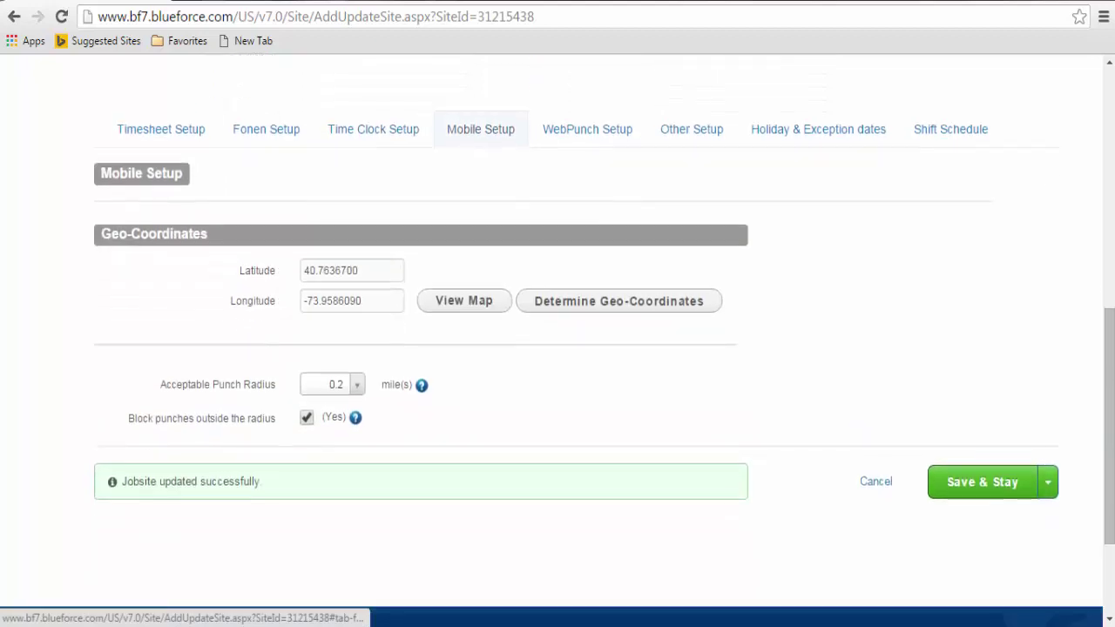
pyautogui.scroll(-2, 480, 206)
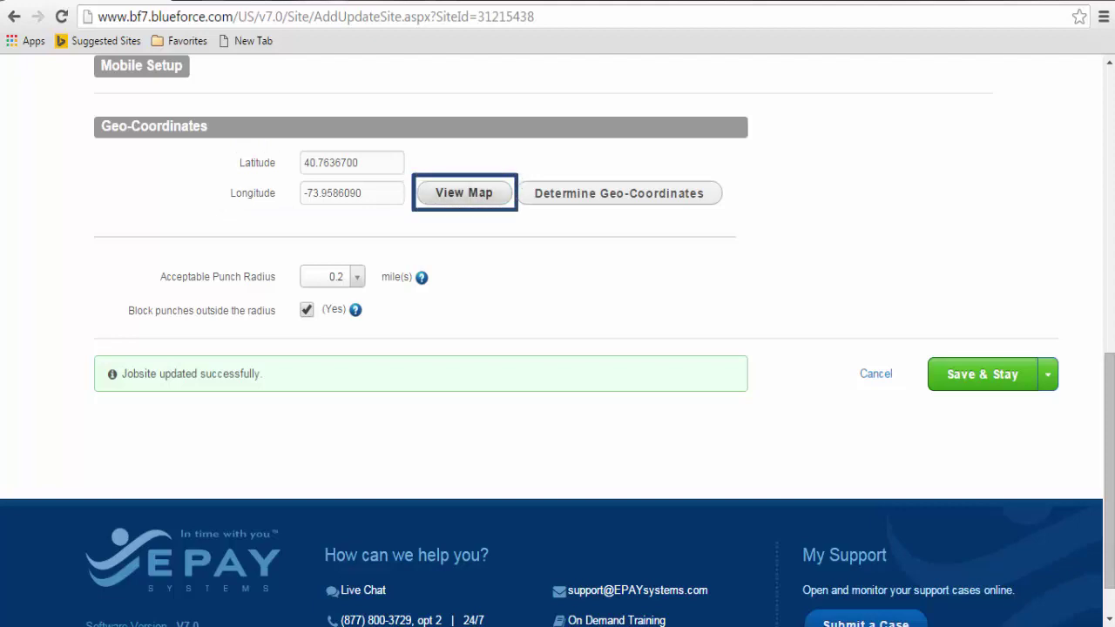
pyautogui.click(464, 193)
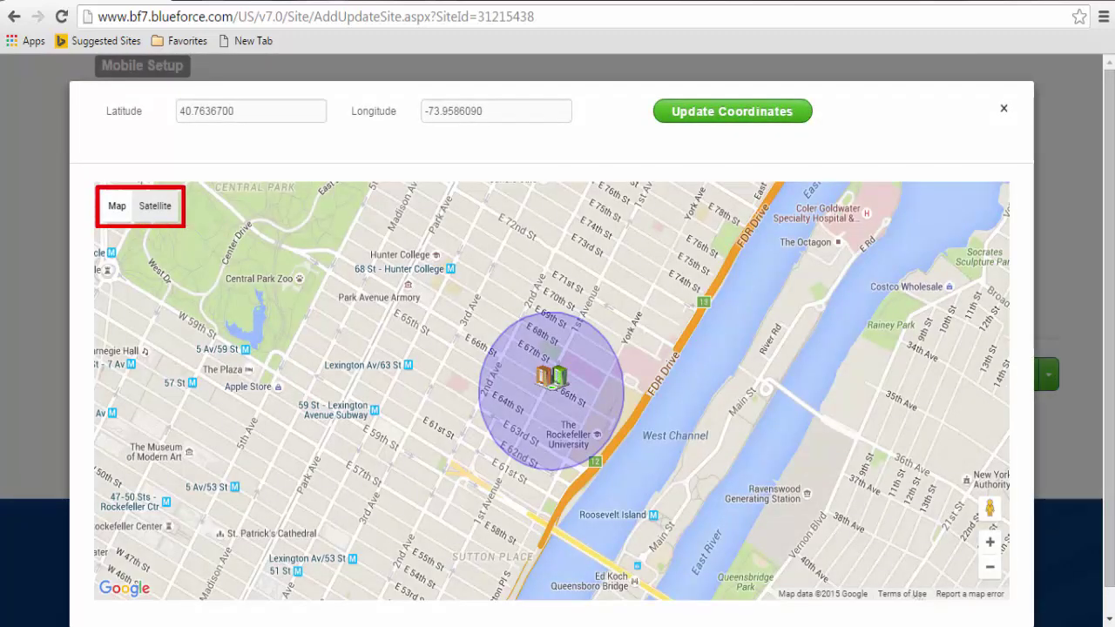
pyautogui.click(155, 206)
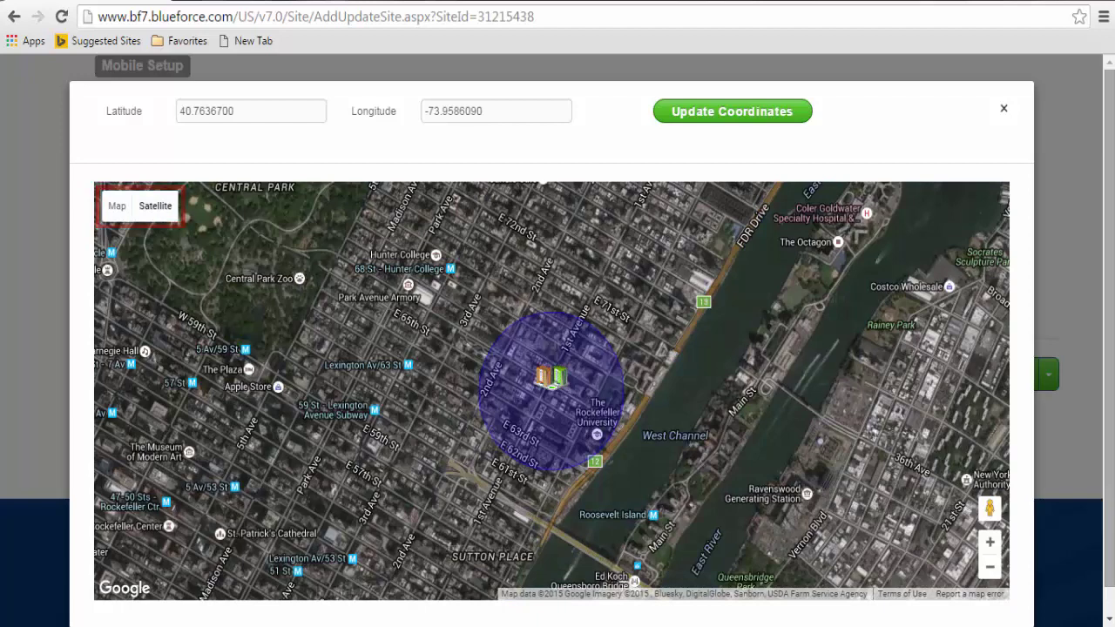
pyautogui.press('Escape')
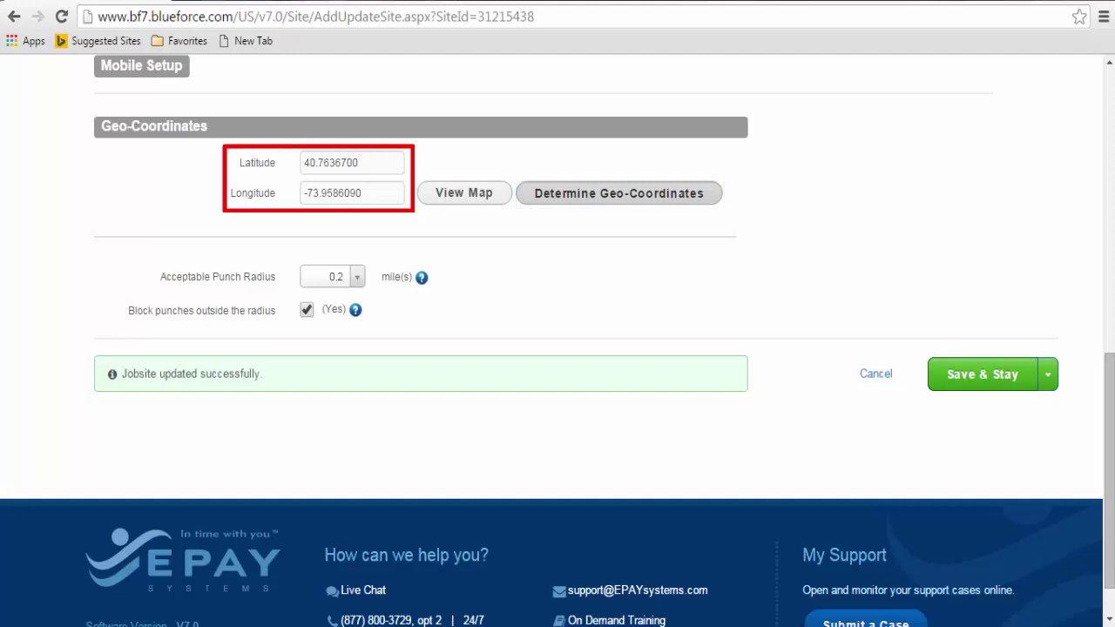
# Step: Determine the jobsite's geo-coordinates automatically and set the acceptable punch radius to 0.1 miles
pyautogui.click(618, 193)
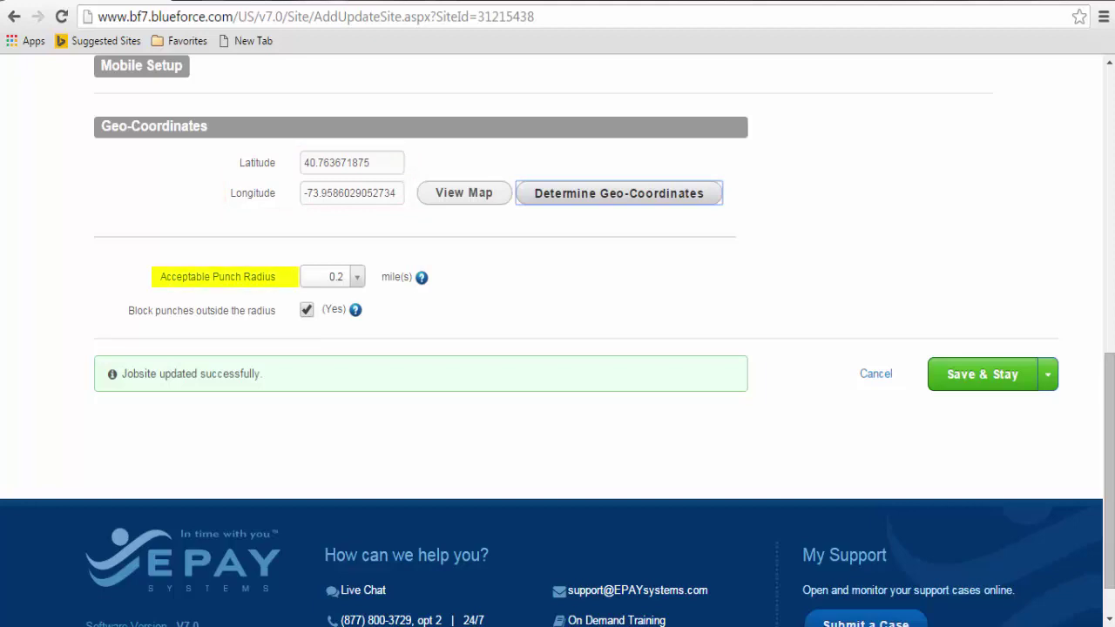
pyautogui.click(336, 276)
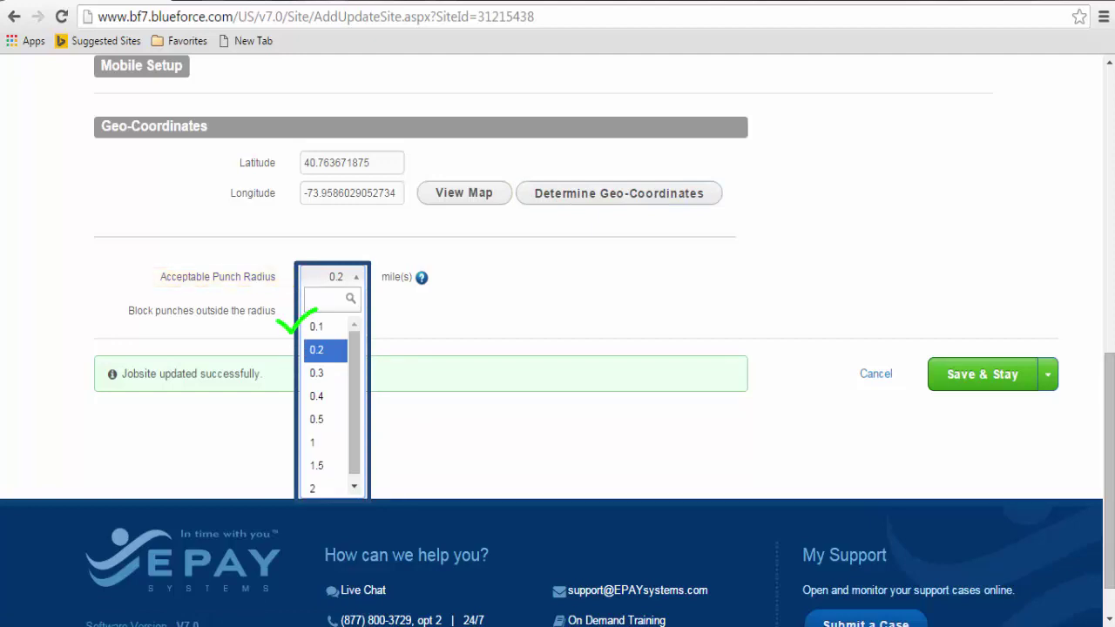
pyautogui.click(325, 327)
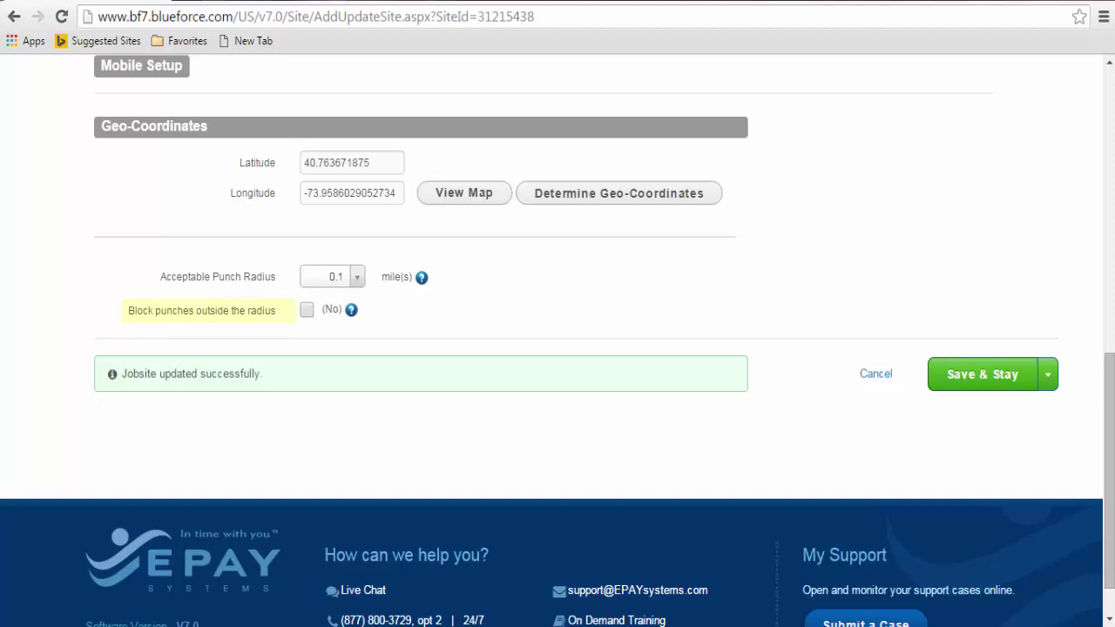
# Step: Enable blocking of mobile punches outside the radius and save the jobsite
pyautogui.click(306, 309)
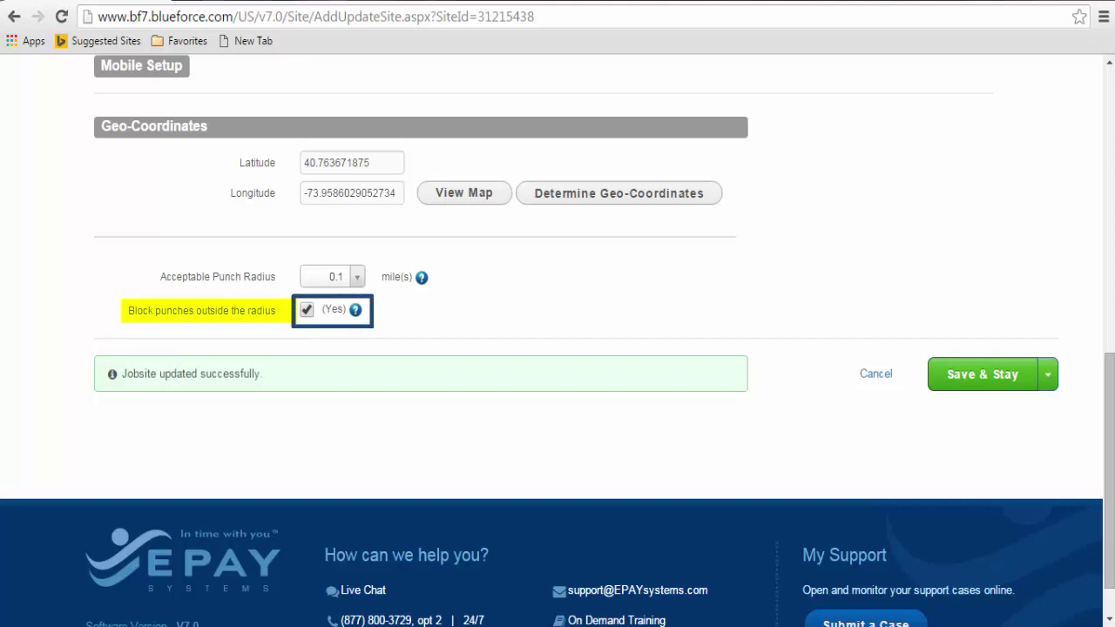
pyautogui.click(307, 309)
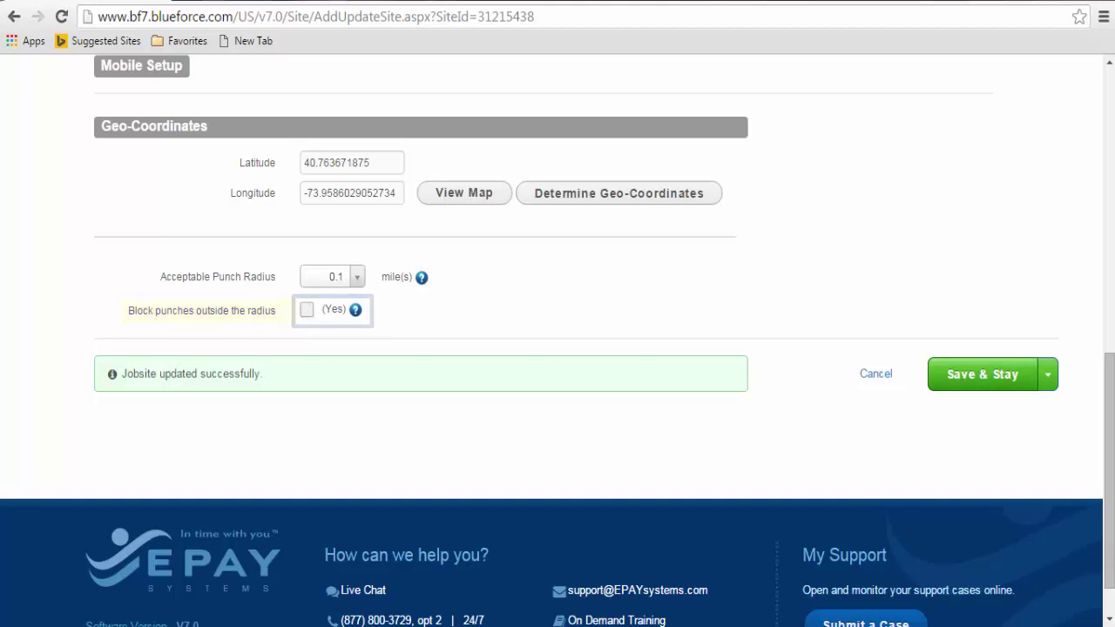
pyautogui.click(307, 309)
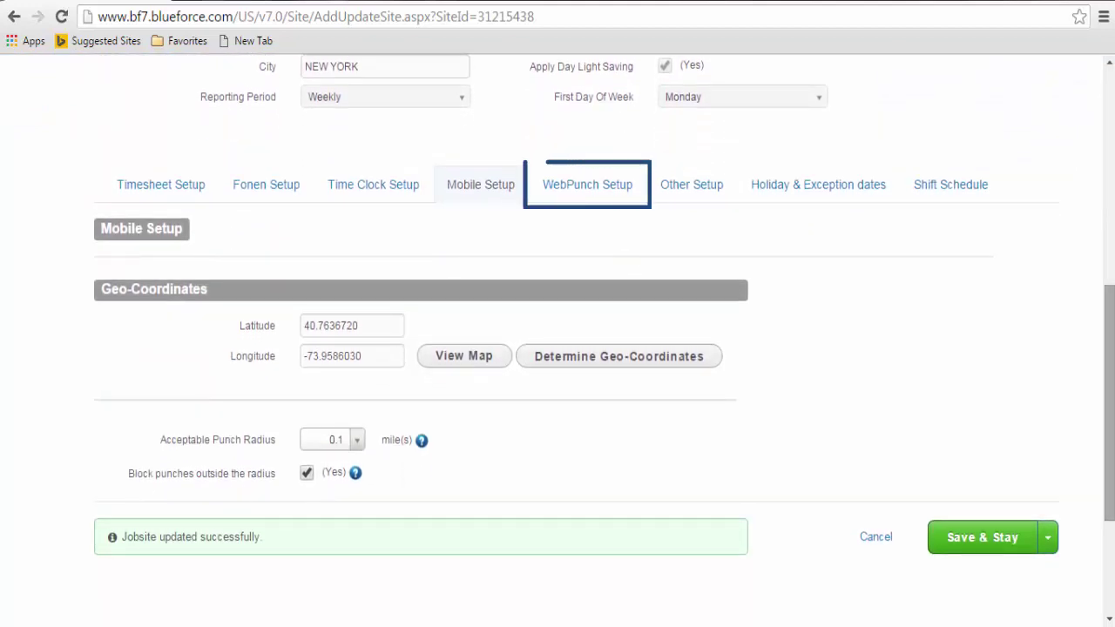
# Step: Add 210.73.7.114 to the authorized IP addresses in WebPunch Setup, save the jobsite and return to the jobsite list
pyautogui.click(587, 184)
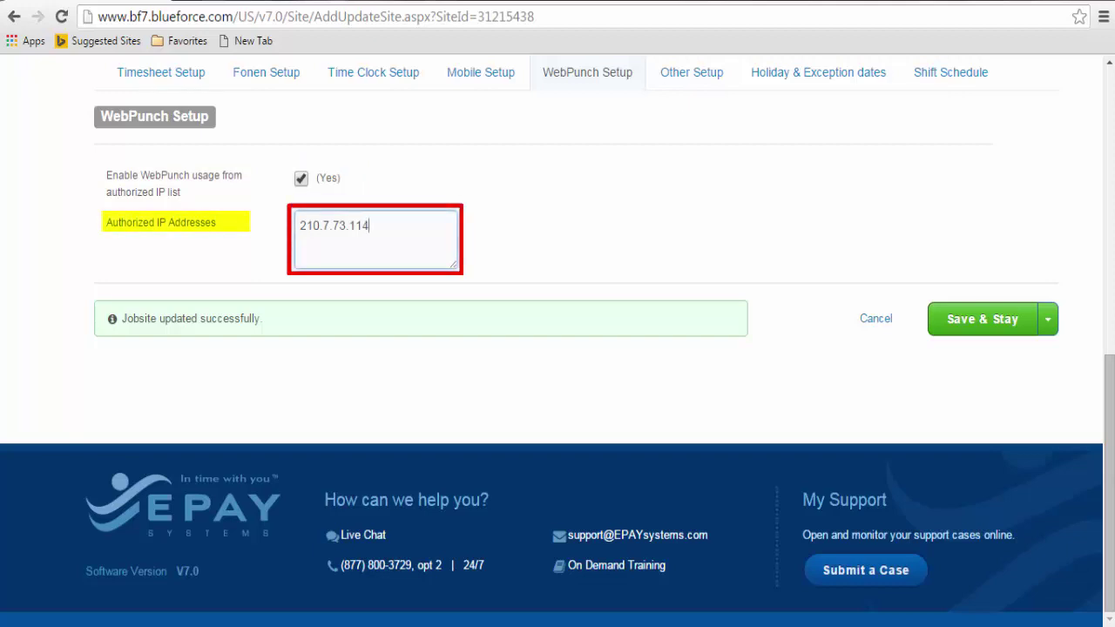
pyautogui.write('210')
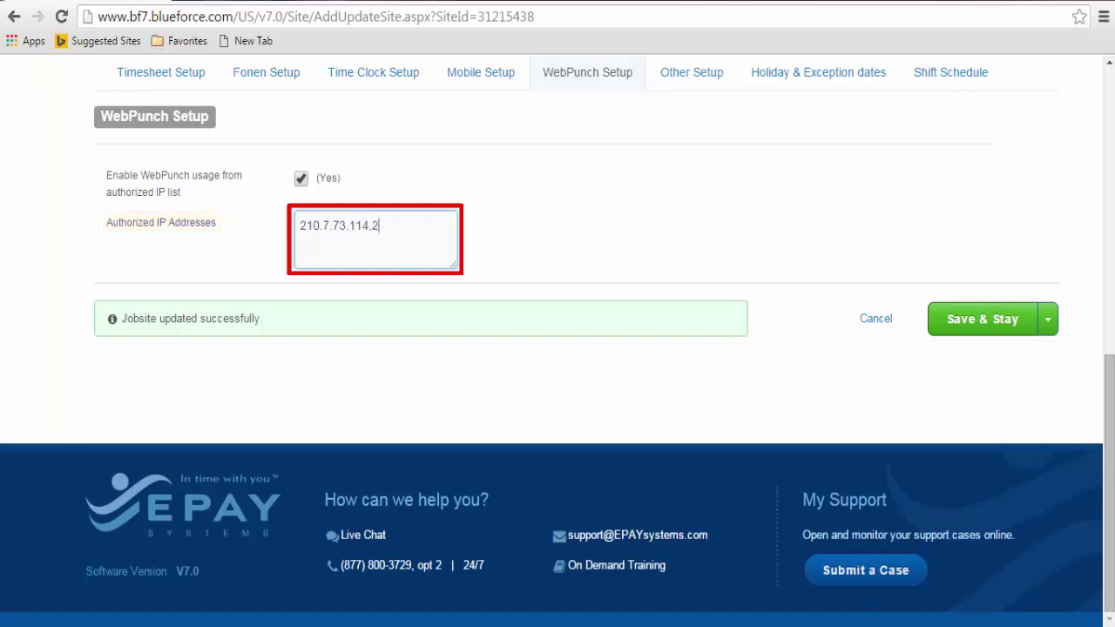
pyautogui.write('.73.7.114')
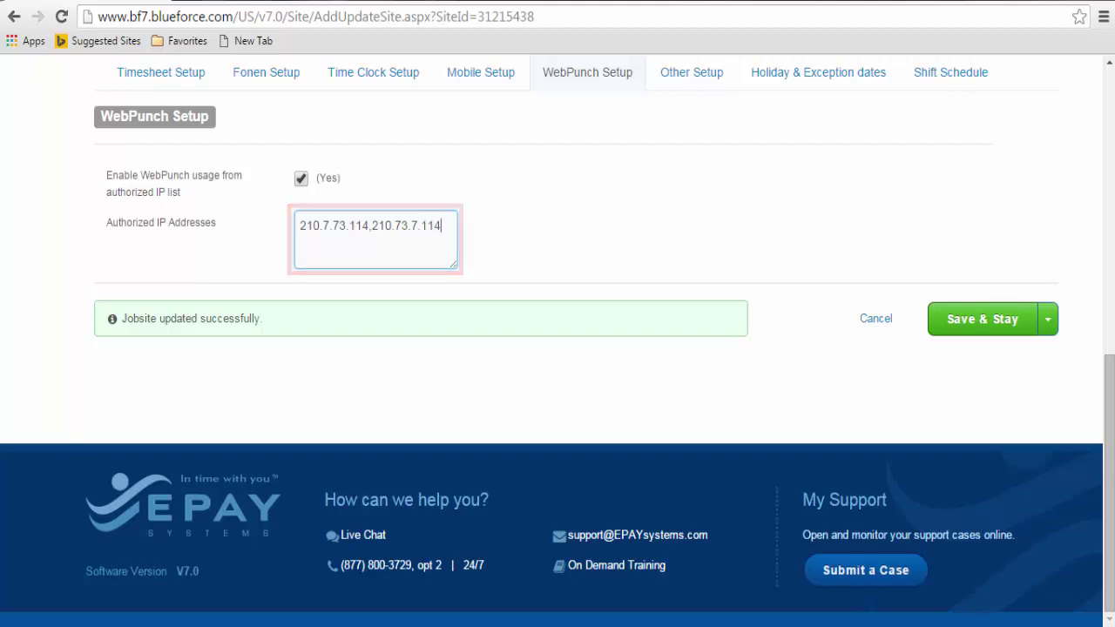
pyautogui.click(1047, 320)
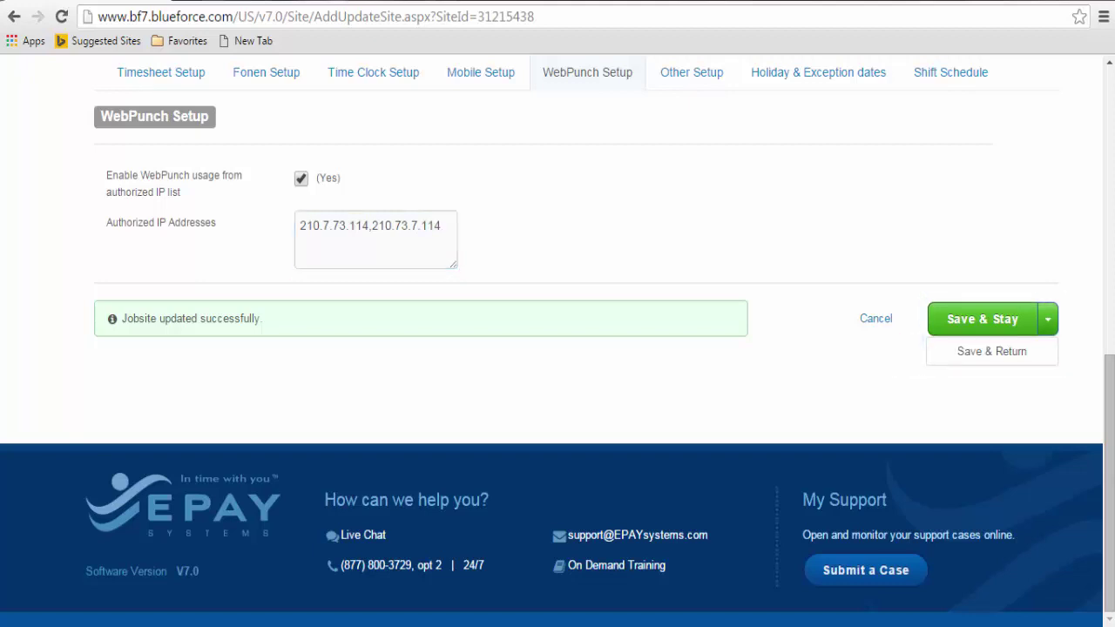
pyautogui.click(991, 351)
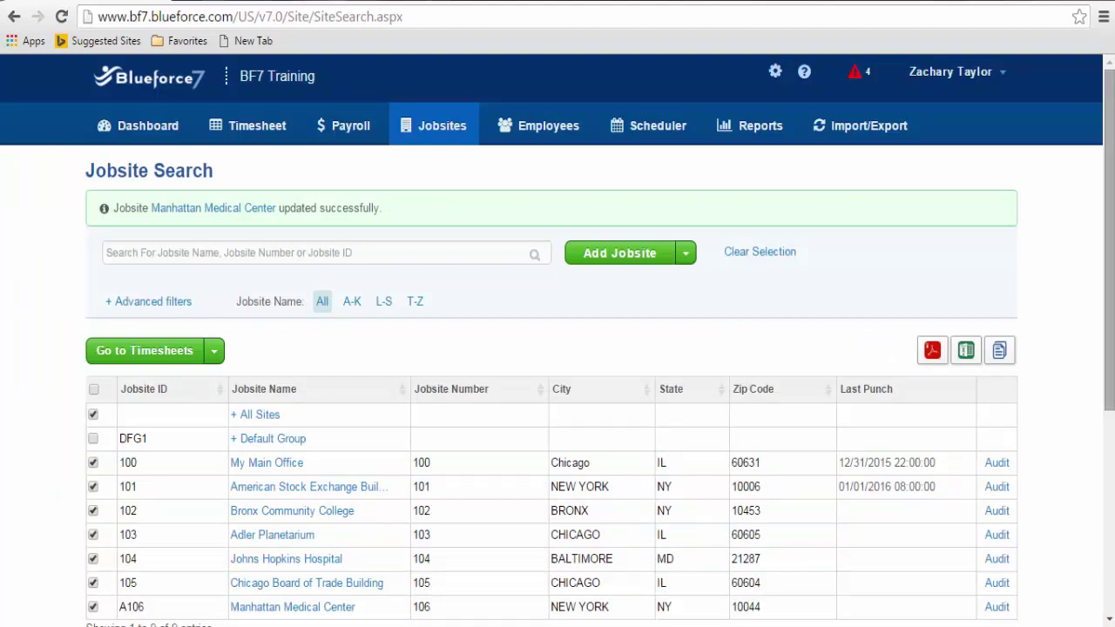